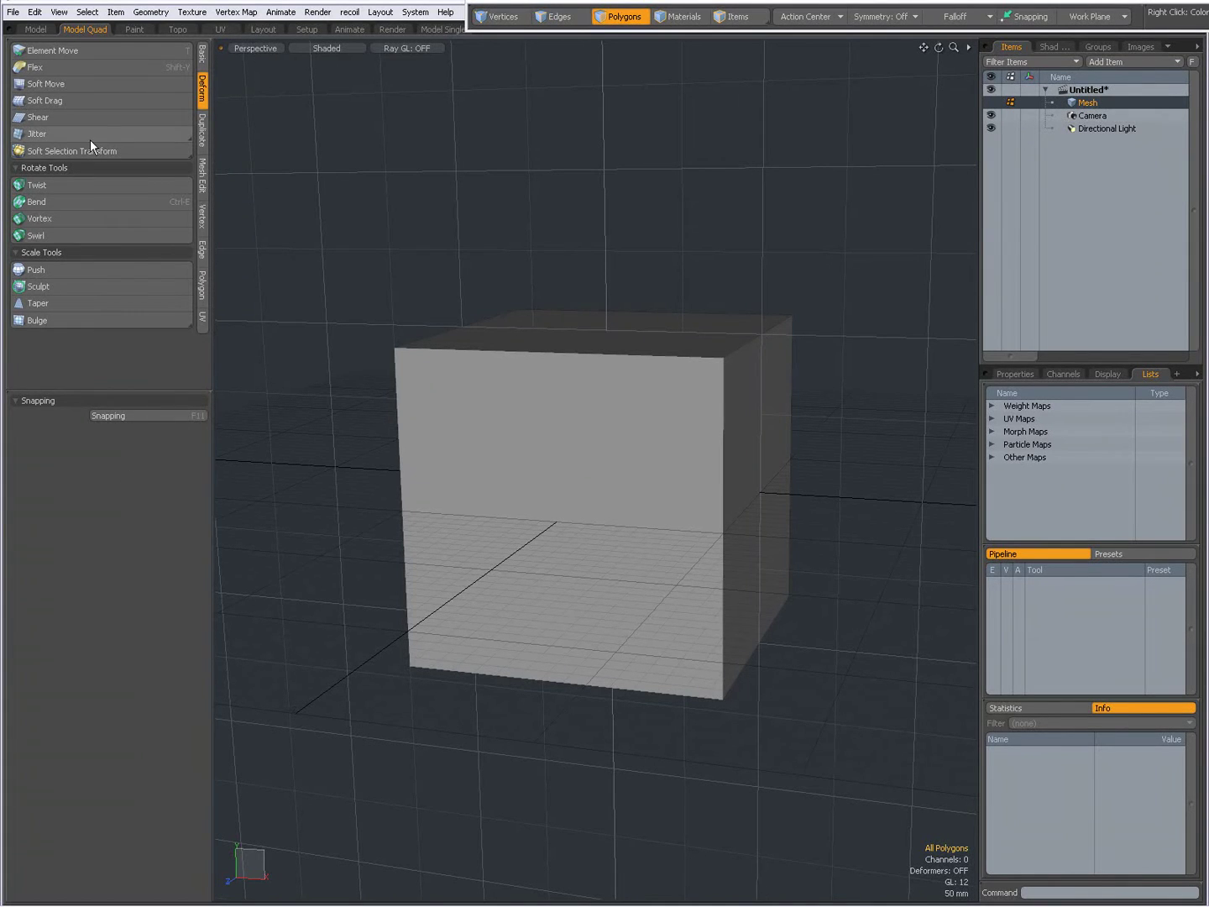
Open the Jitter flyout in the Deform toolbox to show Smooth, Jitter and Quantize
drag(90, 140, 100, 135)
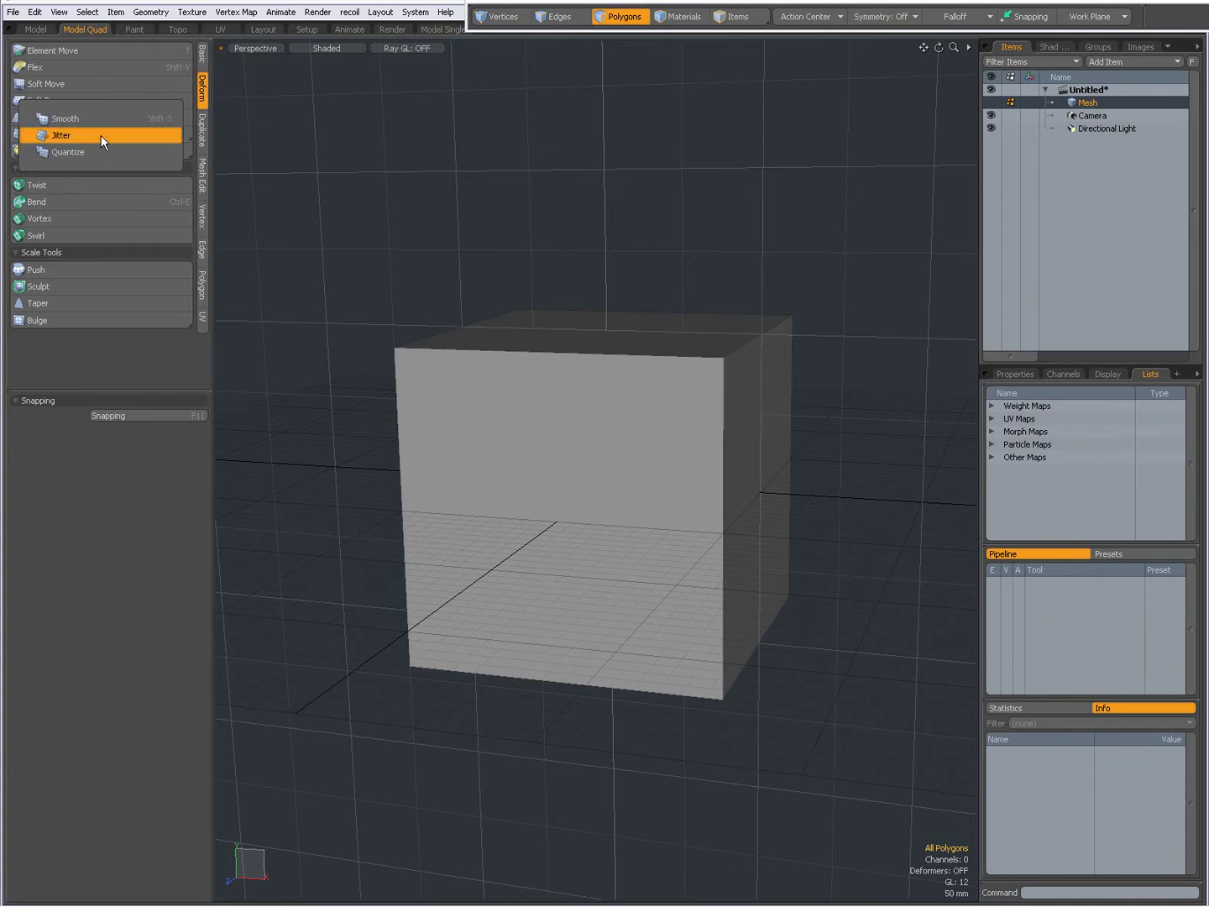
Apply faceted Subdivide Polygons (Shift+D) to the cube three times in a row
click(400, 214)
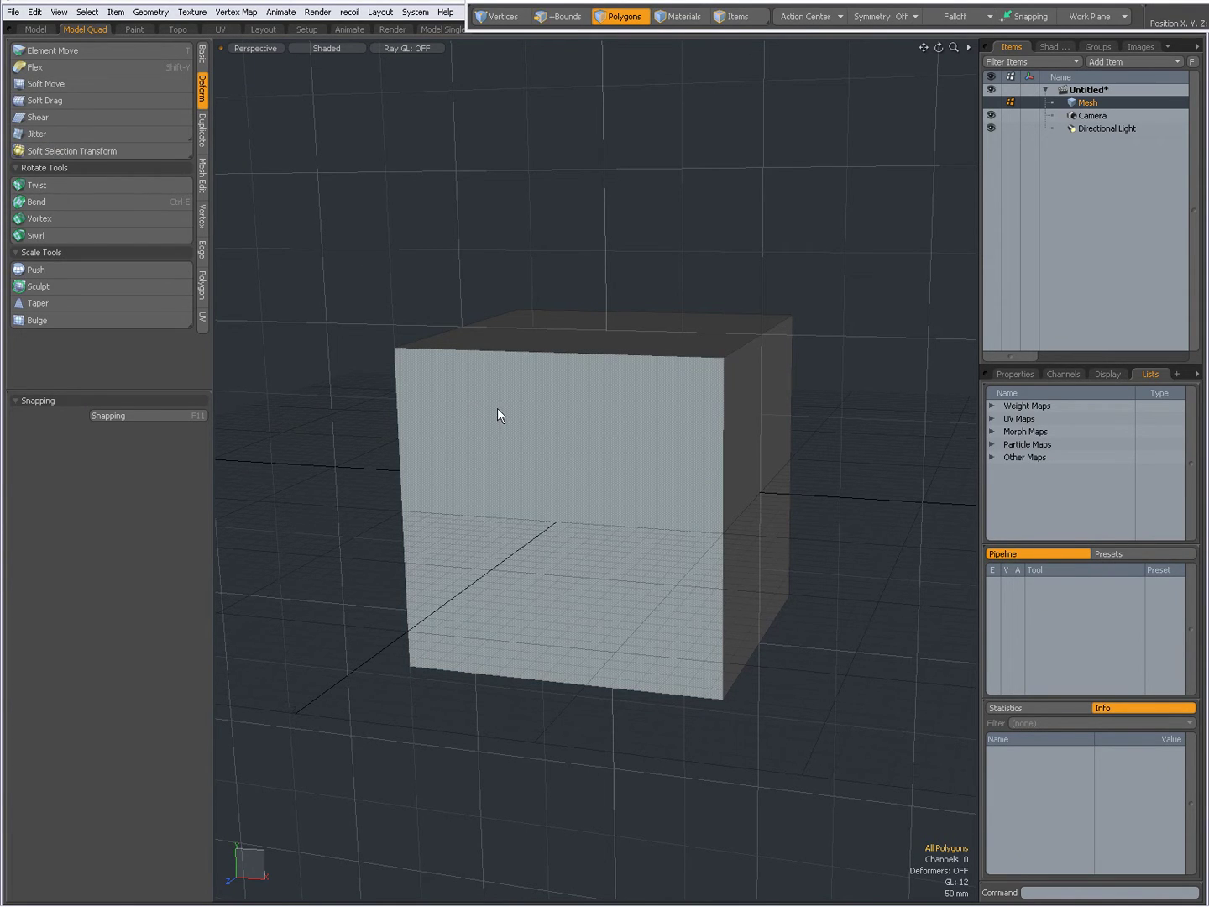
key(shift+d)
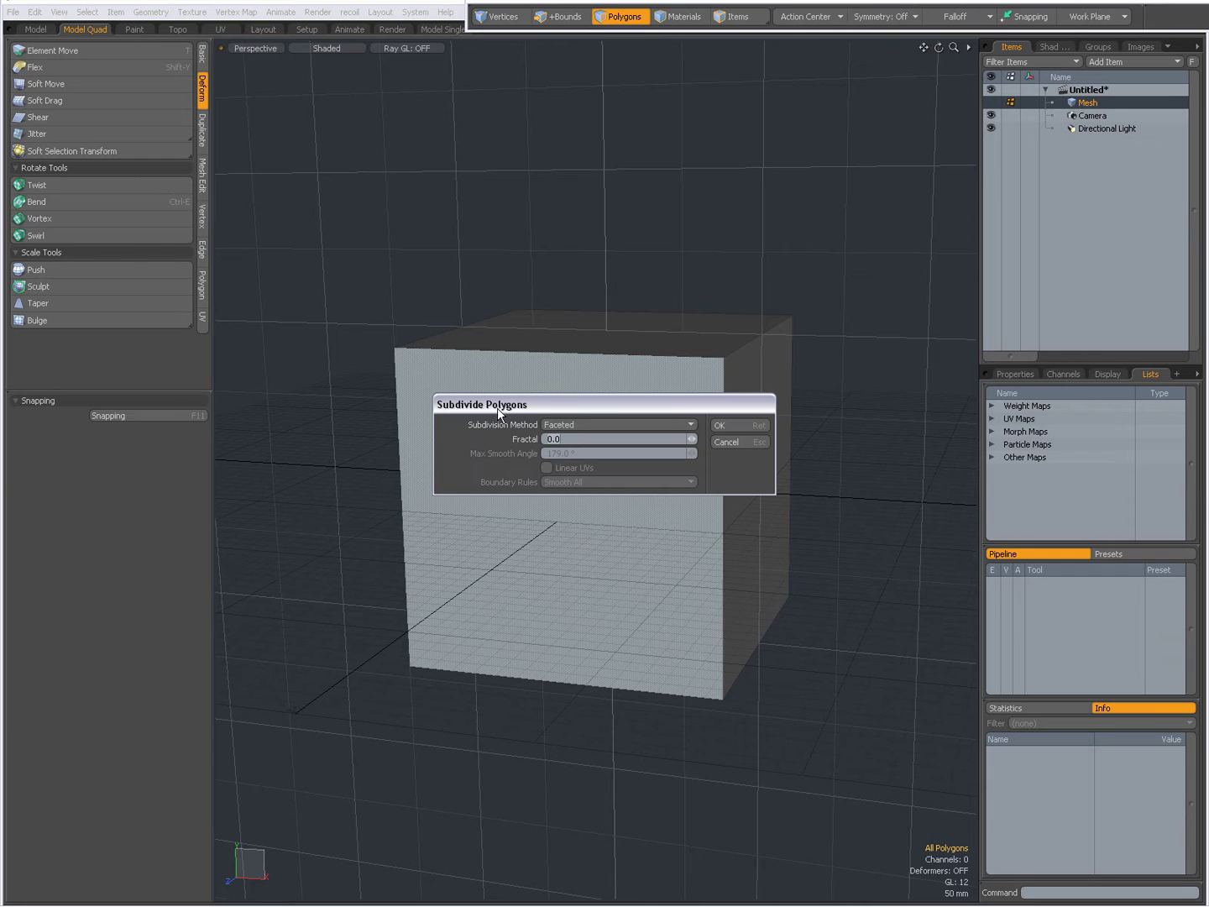
click(722, 421)
key(shift+d)
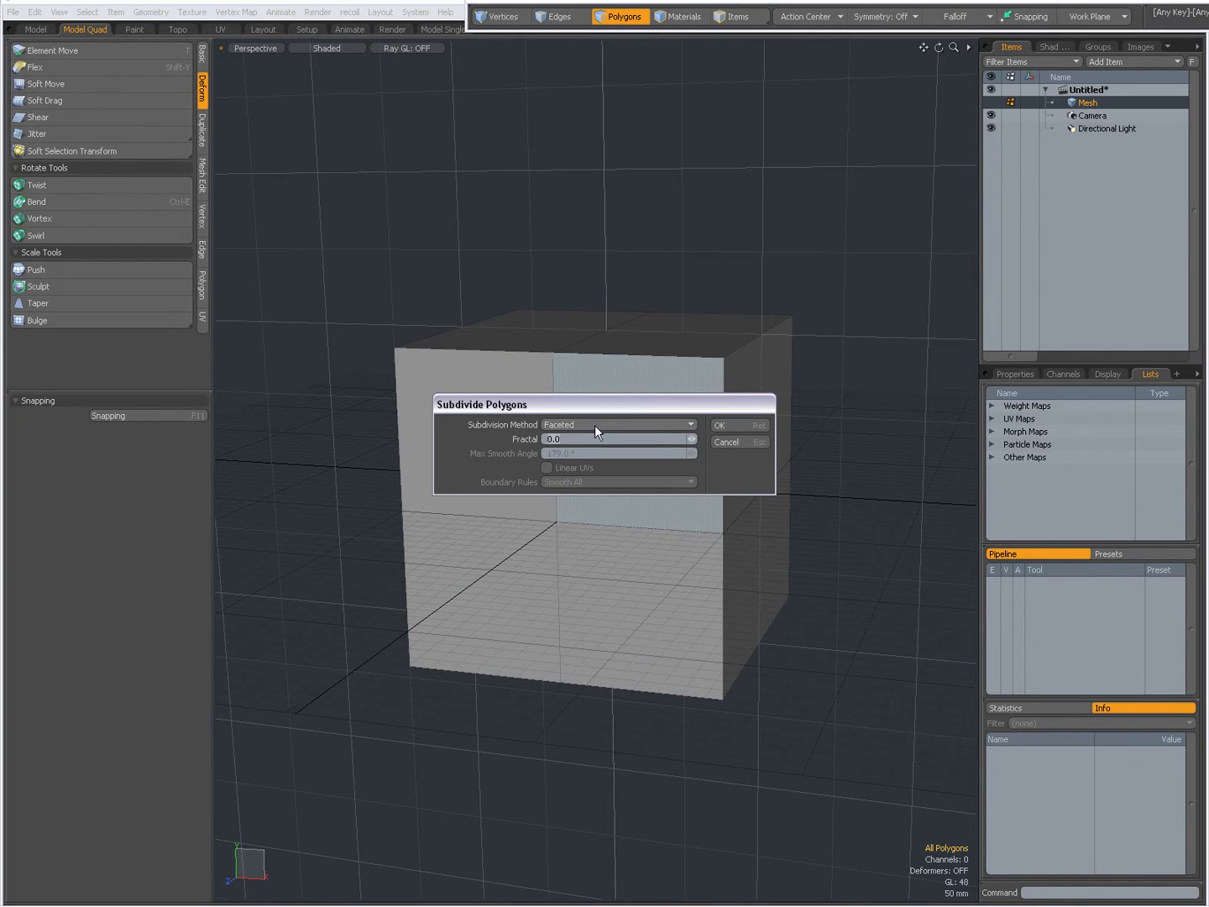
click(729, 424)
key(shift+d)
click(731, 424)
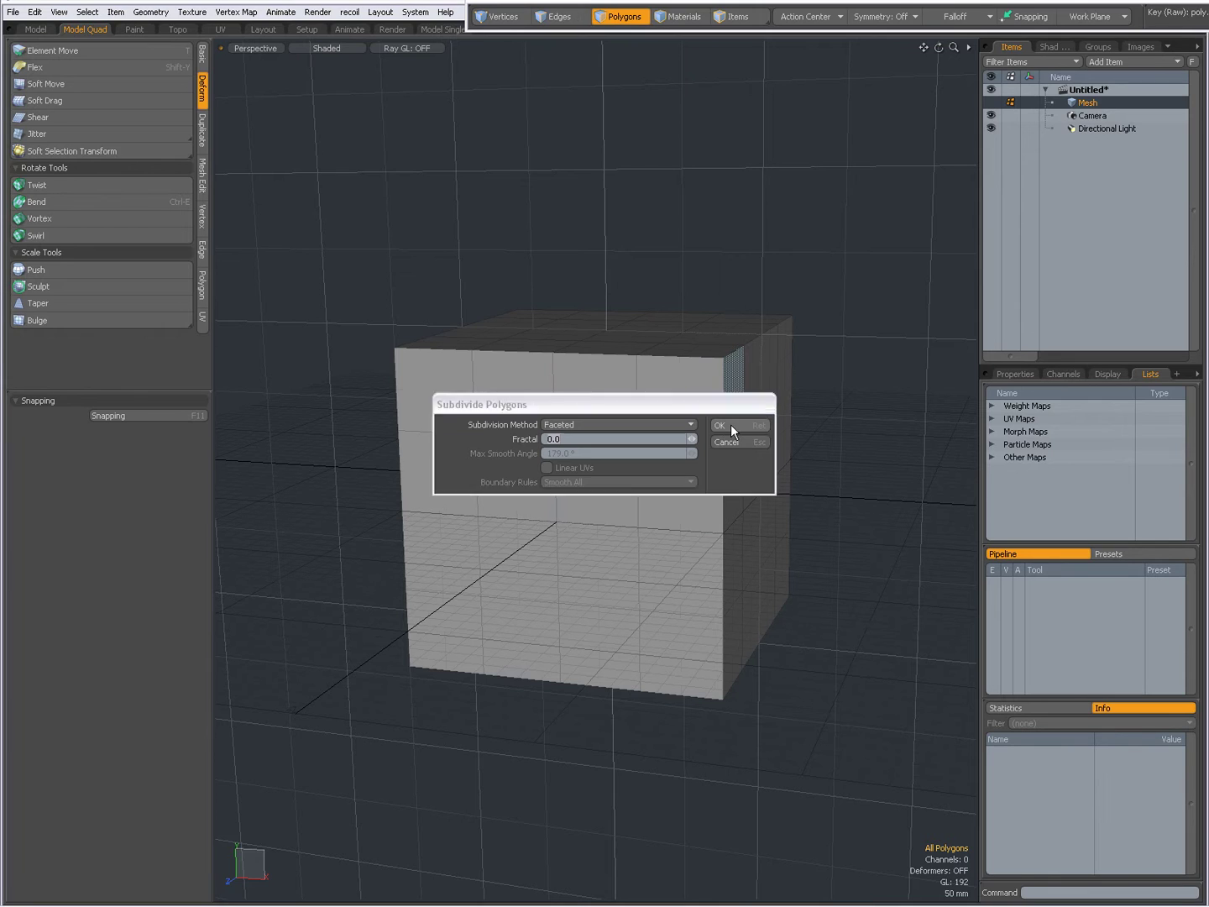
Activate Jitter and drag in the viewport to randomize the cube's vertices with a 48 mm range
click(79, 134)
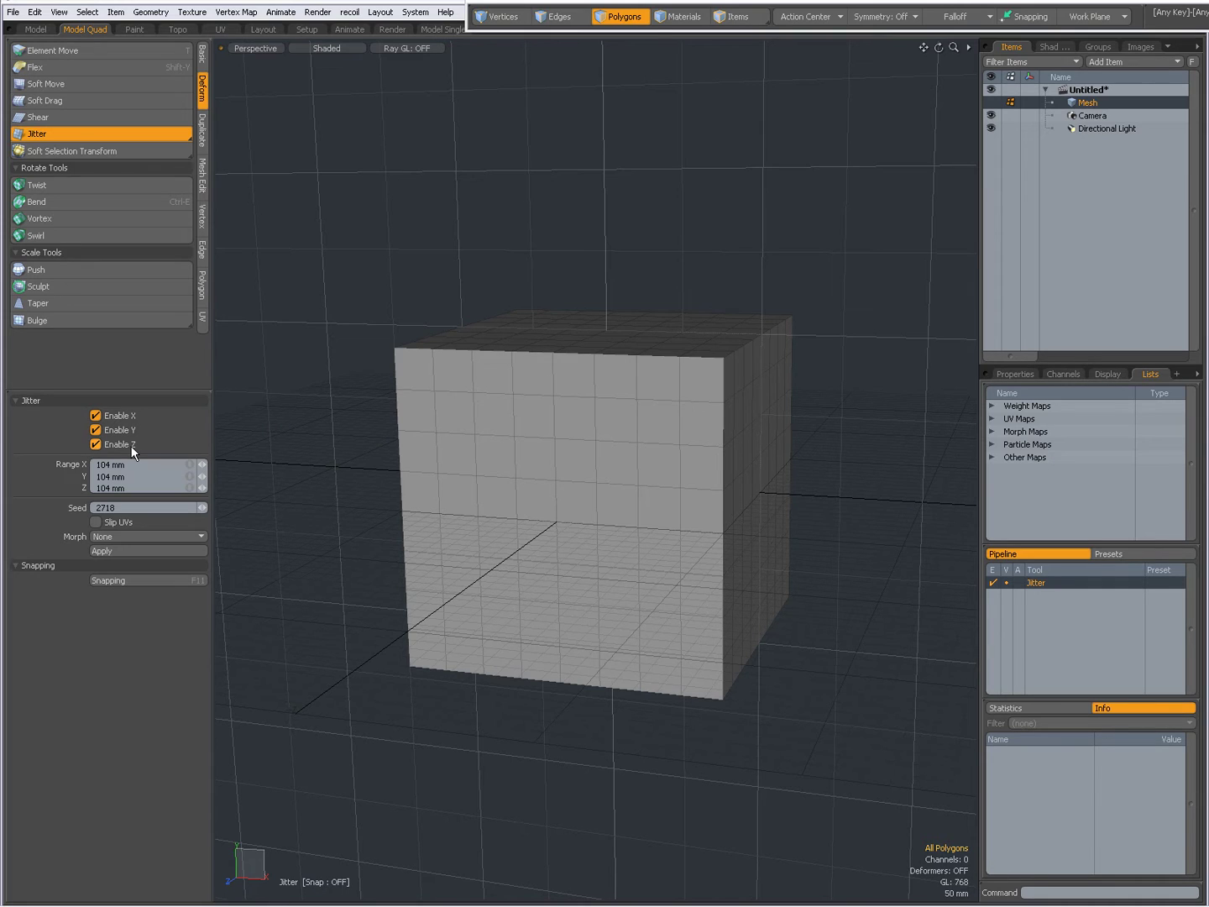
click(345, 450)
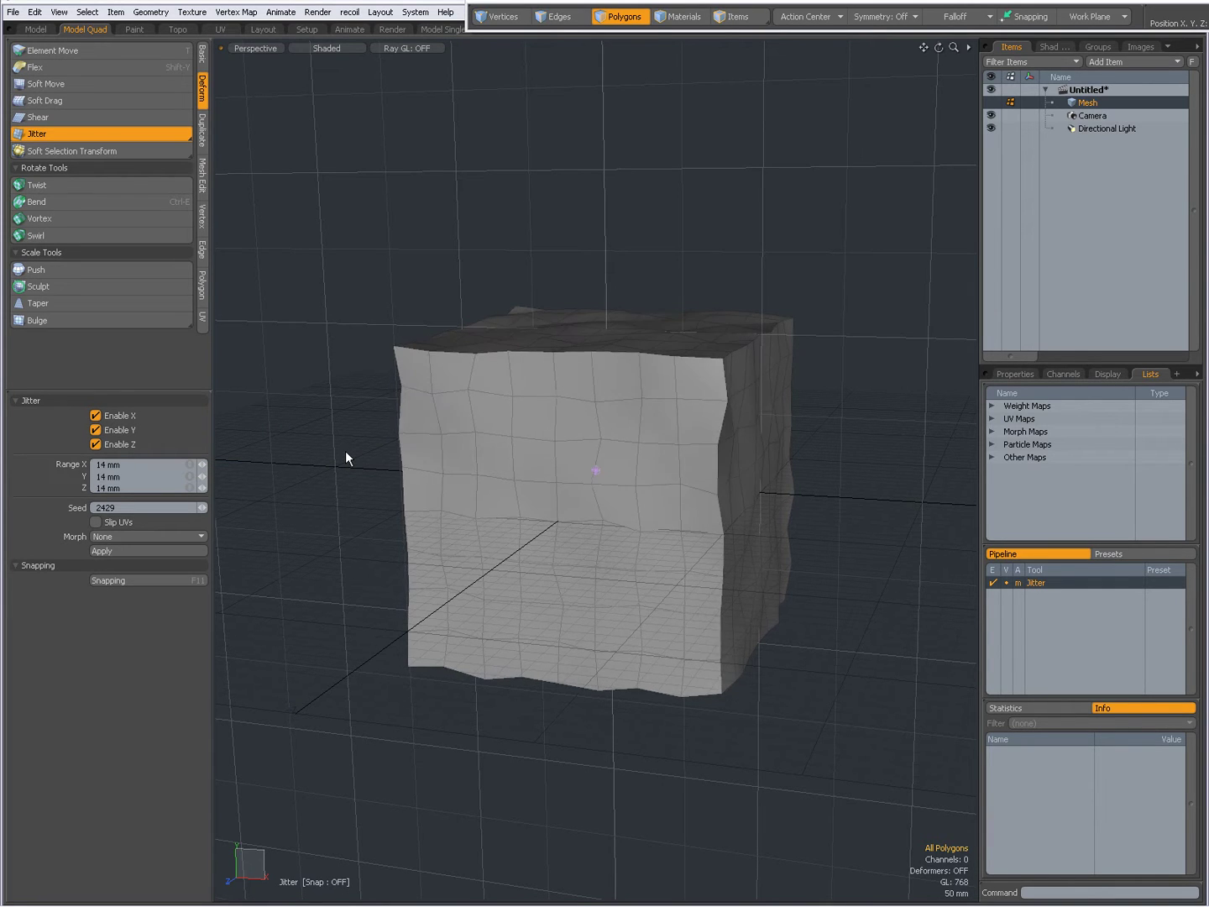
drag(345, 449, 345, 449)
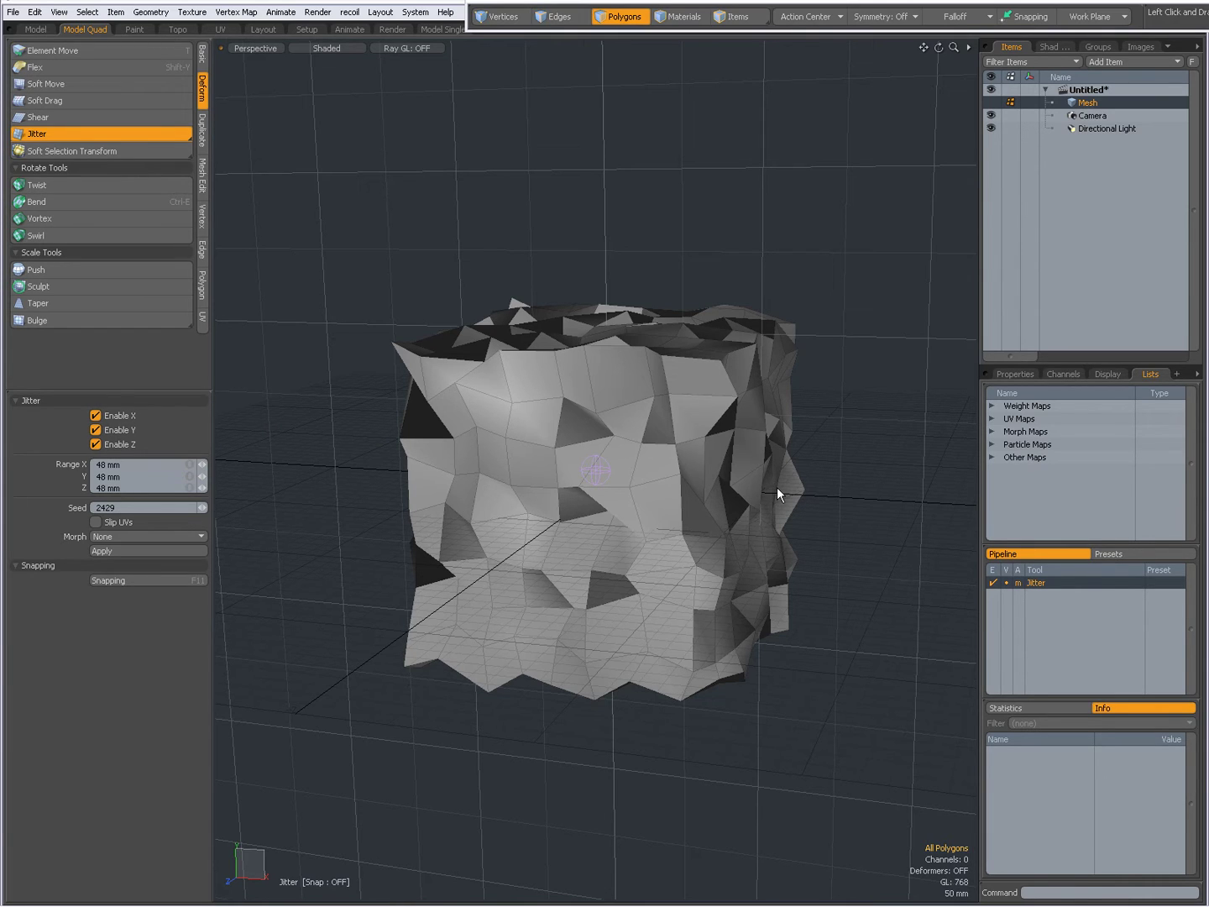
alt+drag(784, 491, 612, 550)
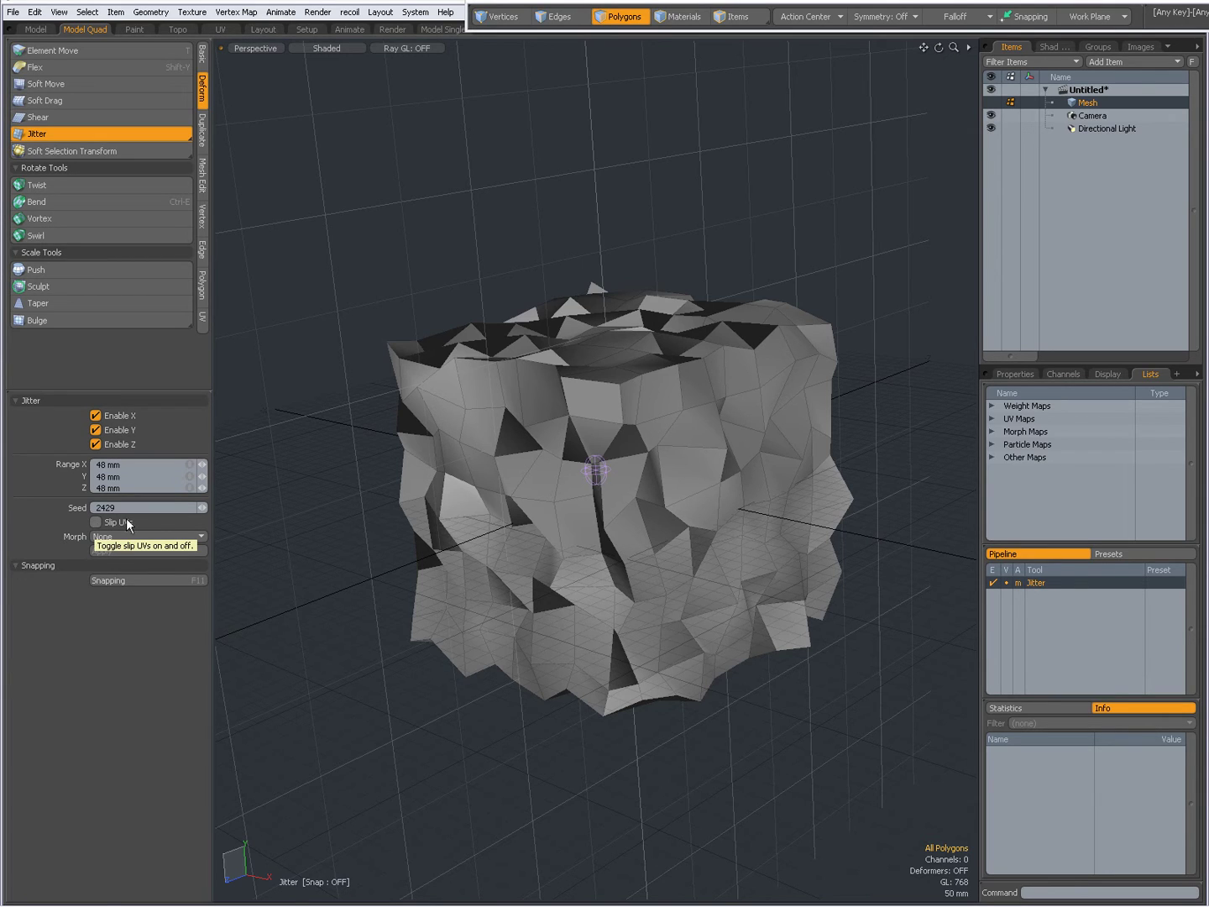
Check the Jitter Morph options, then switch to the Jitter help page in Firefox
click(131, 538)
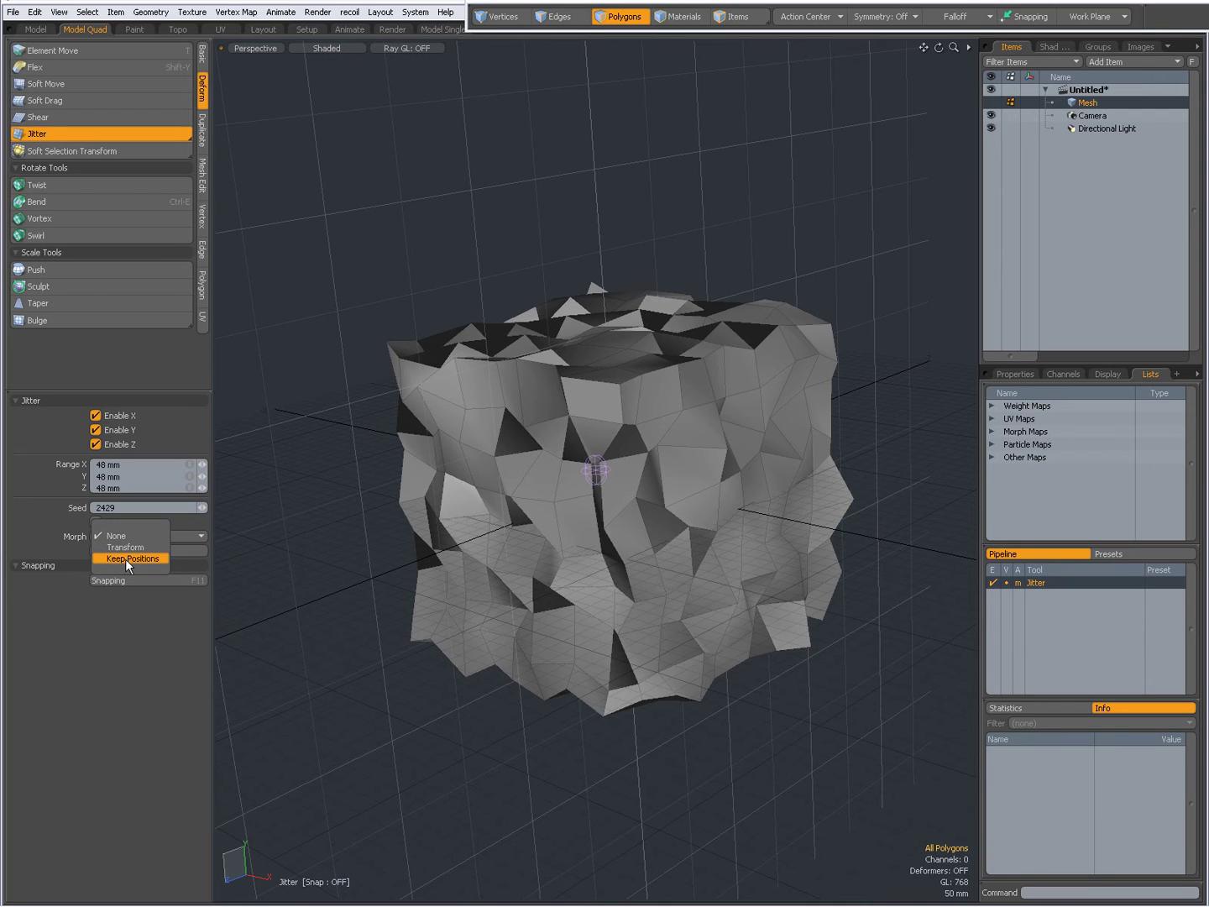
key(alt+Tab)
key(alt+Tab)
key(alt+Tab)
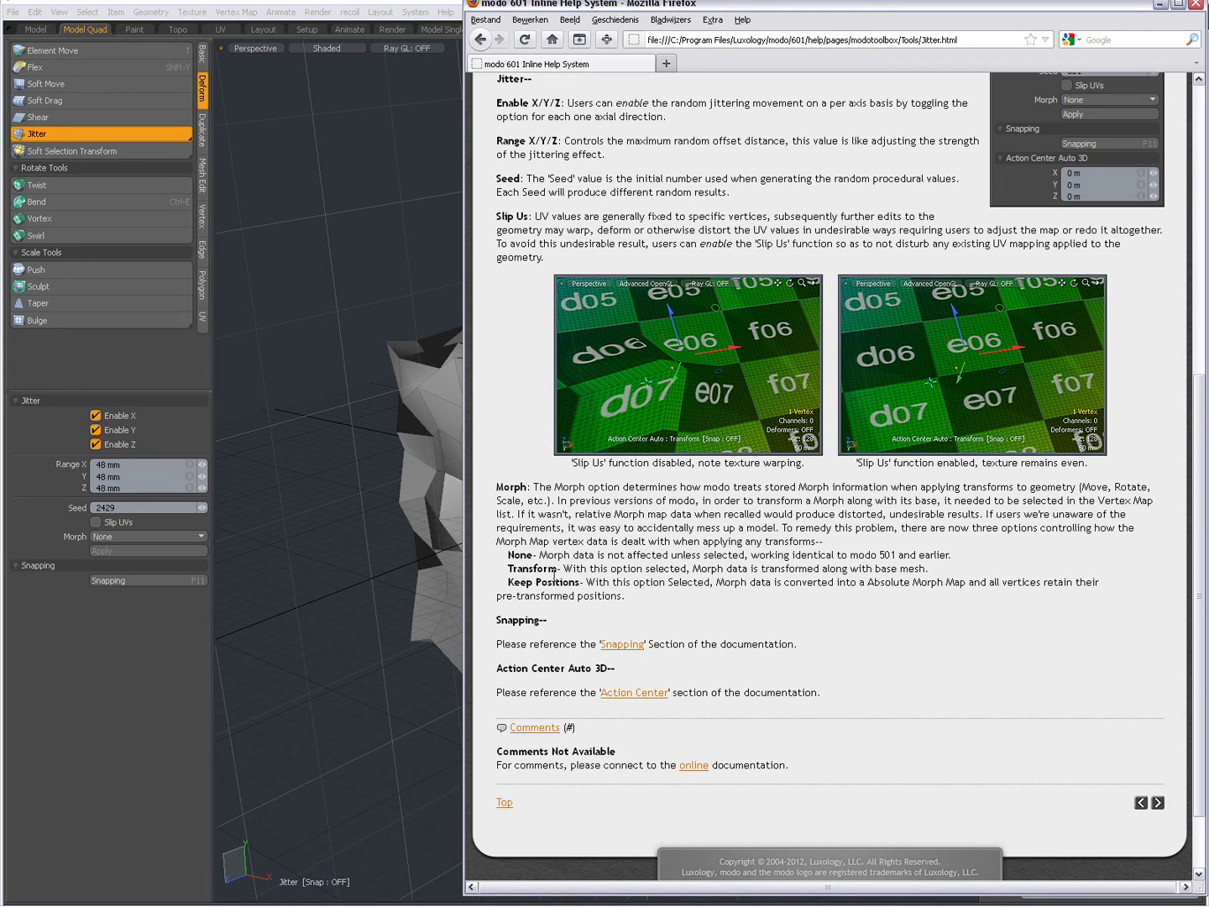
Scroll to the end of the Jitter help page and return to modo
scroll(328, 446, down, 2)
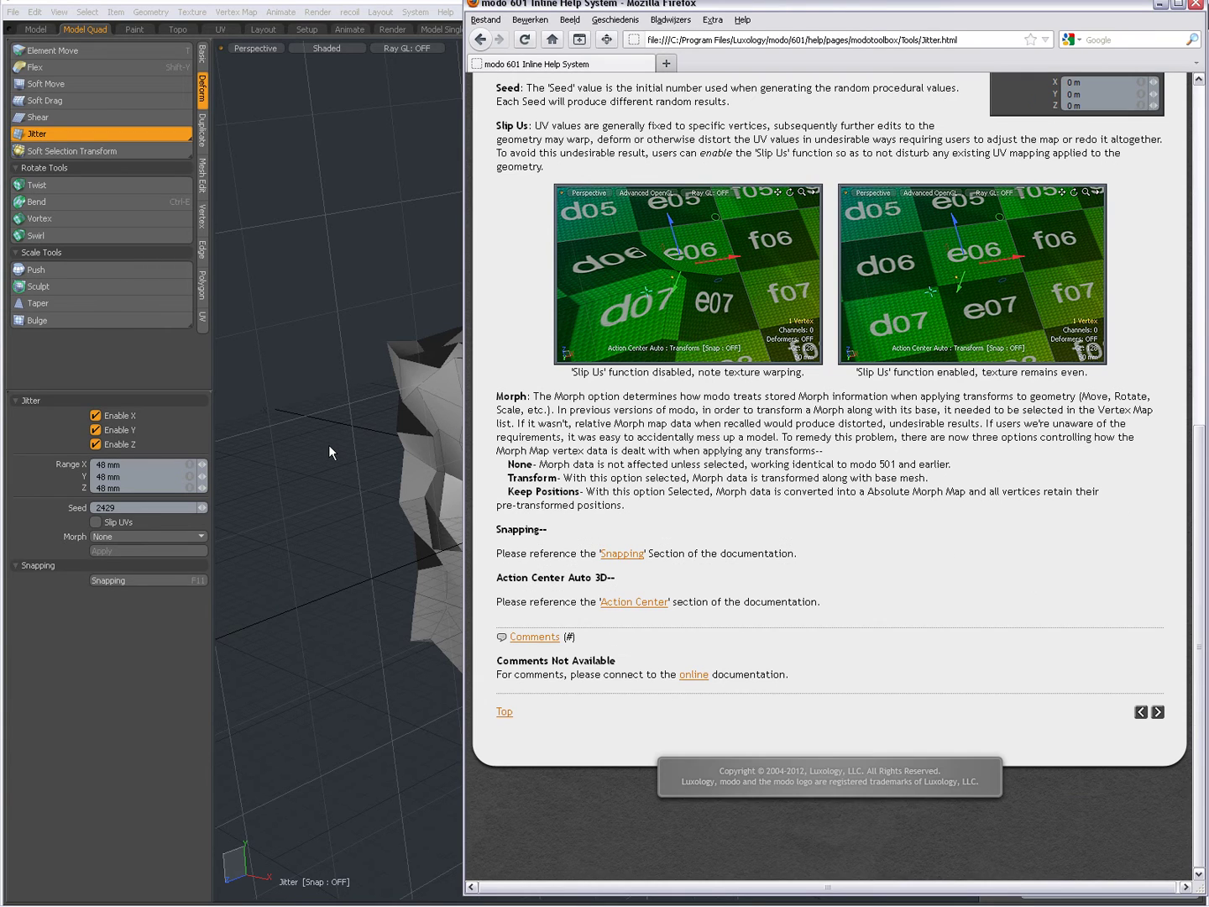
key(alt+Tab)
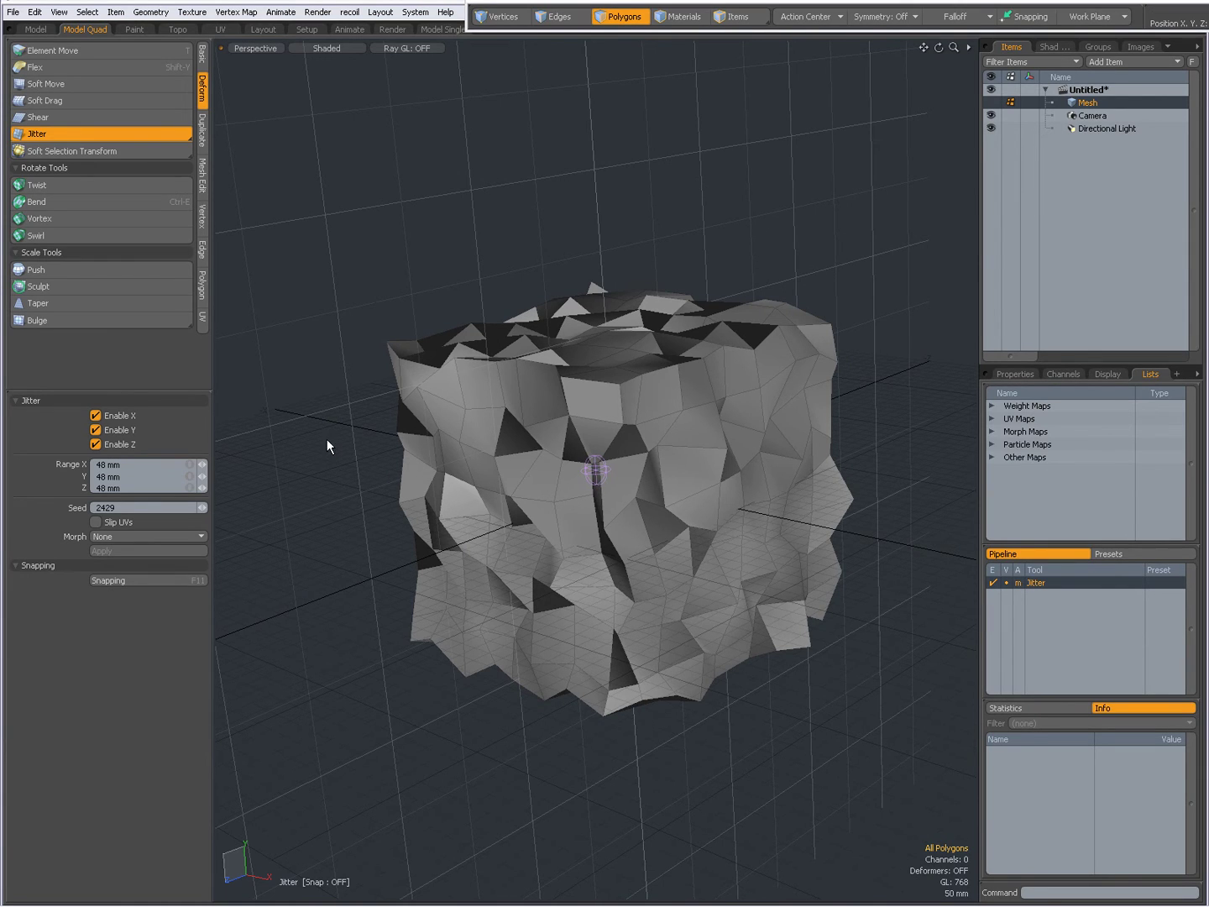
Try a stronger 54 mm jitter with a new seed, then reset the range to 0 m
drag(308, 375, 308, 375)
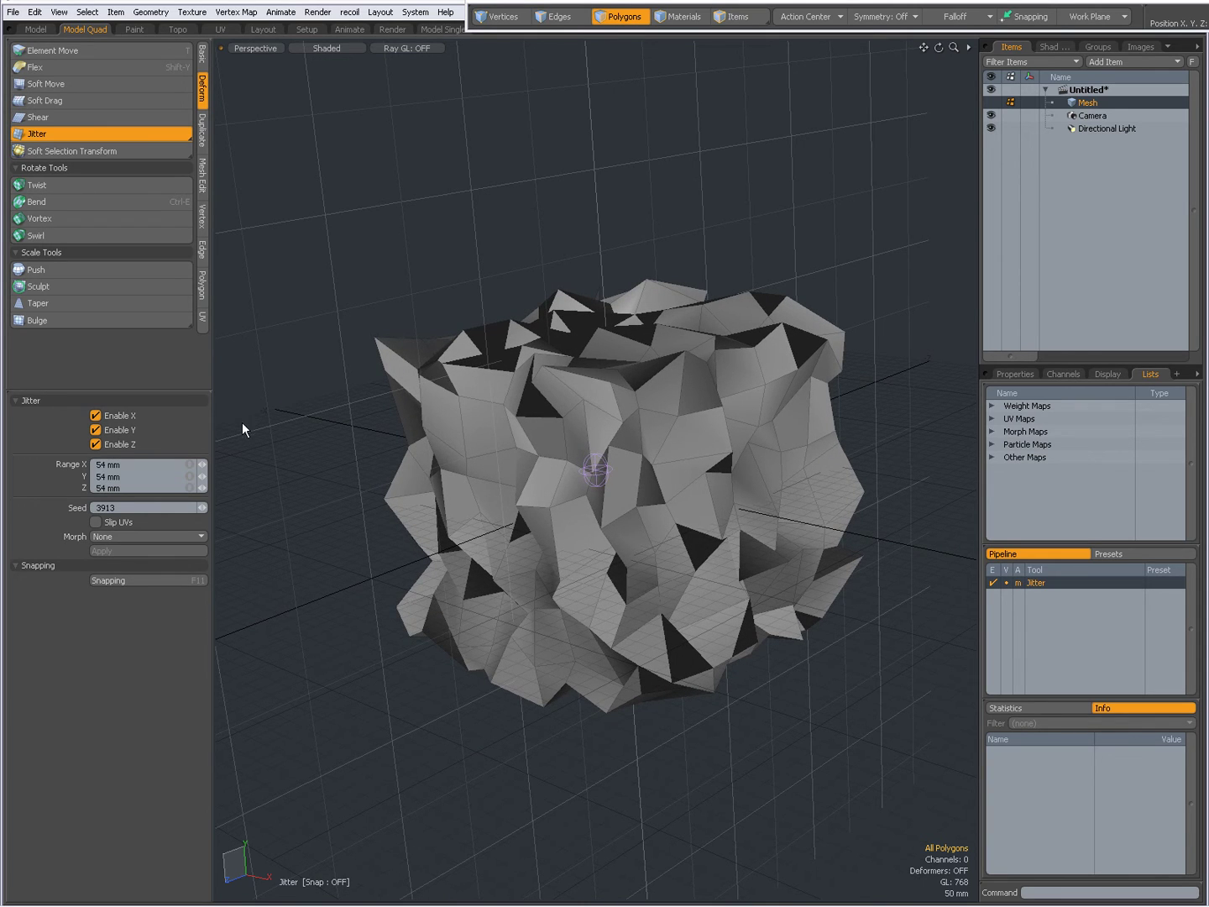
click(190, 466)
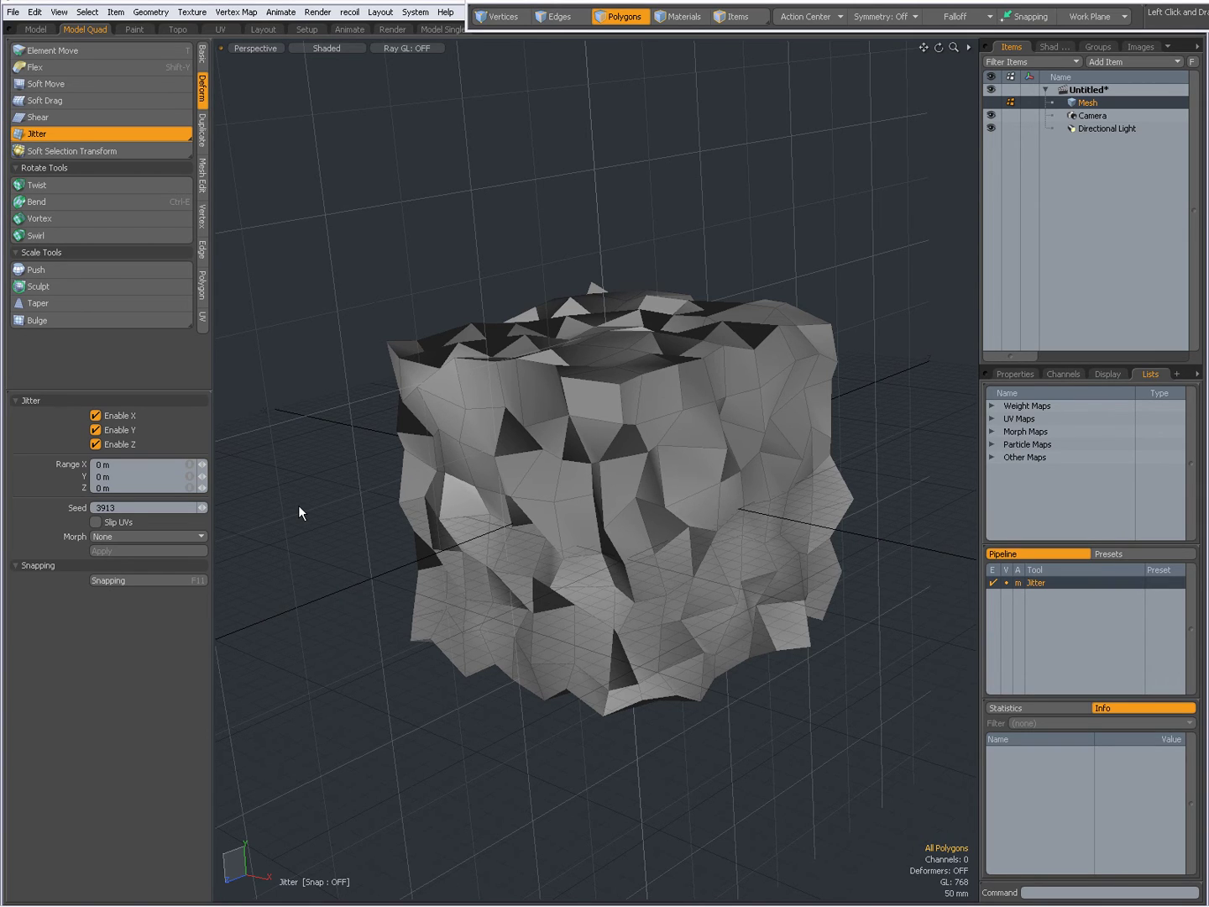
Disable X and Z jitter and set the Y-only jitter range to 38.1 mm
click(96, 417)
click(96, 444)
drag(306, 472, 307, 472)
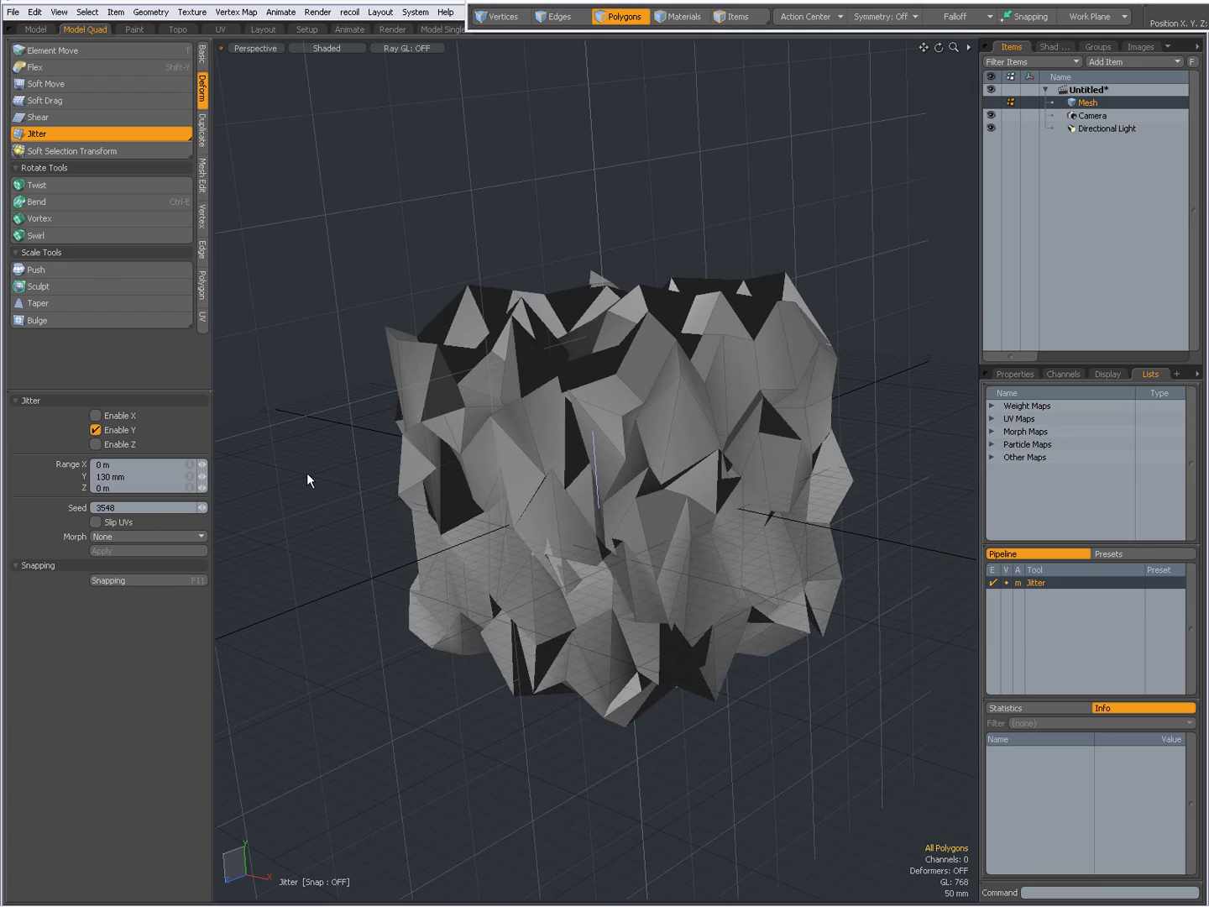
click(190, 465)
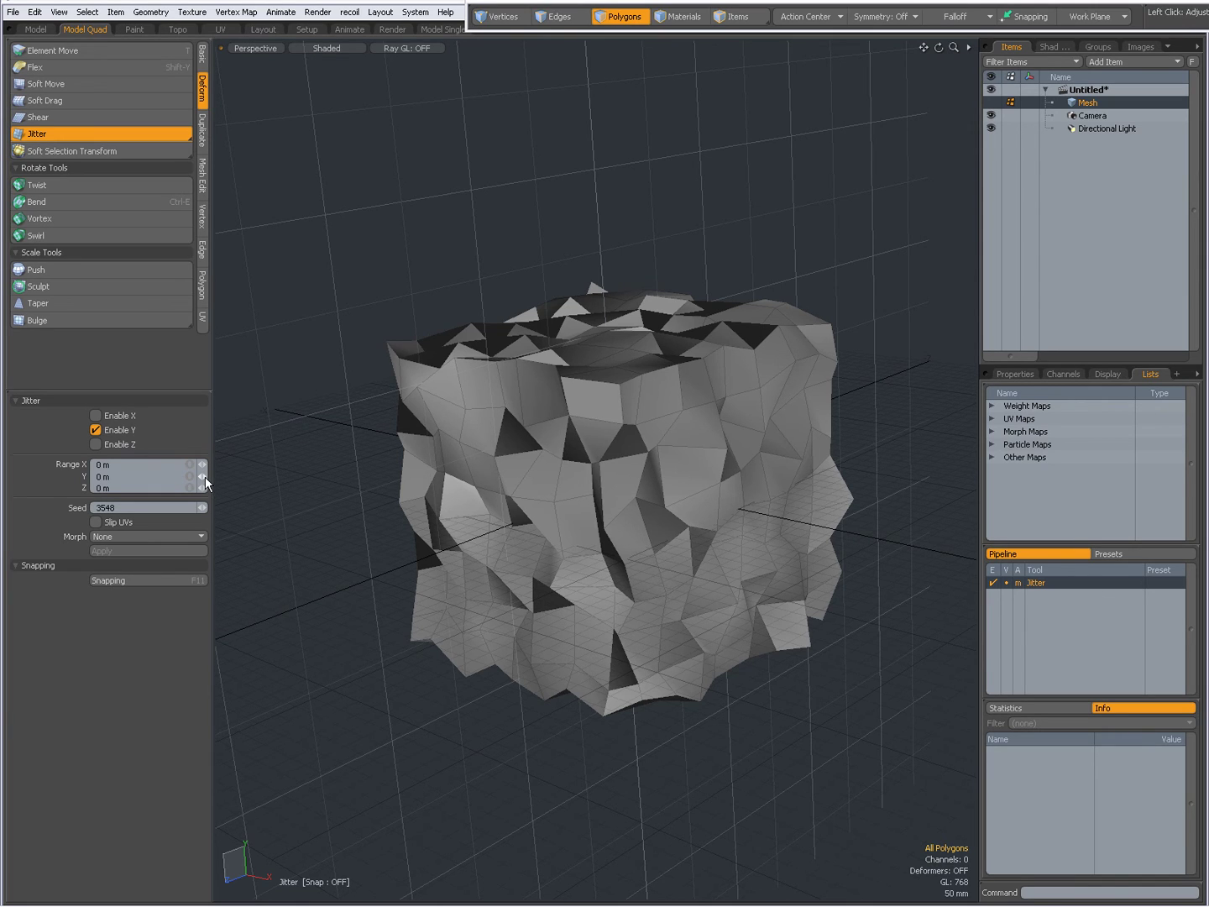
drag(205, 477, 206, 475)
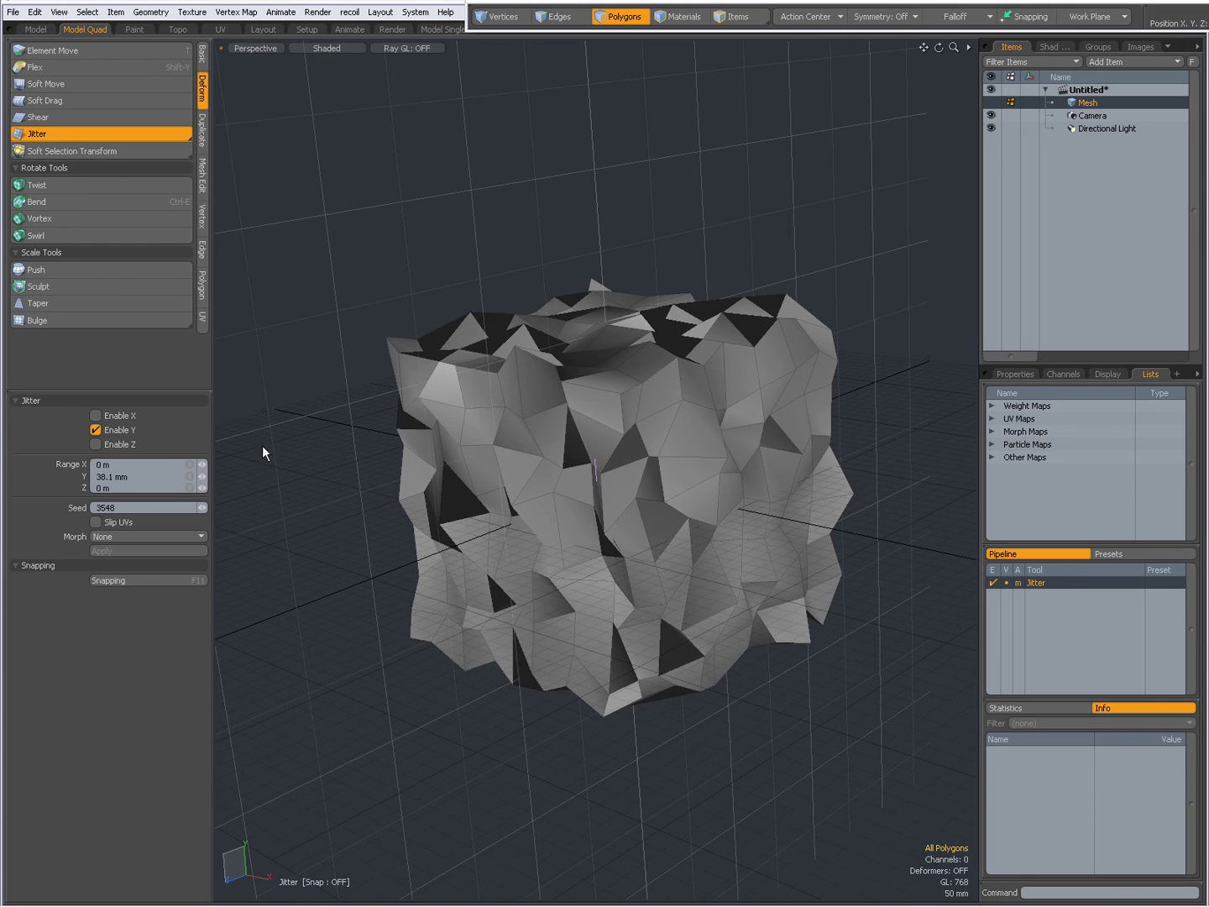
Undo back to the clean subdivided cube and restart Jitter with X re-enabled
key(space)
key(ctrl+z)
key(ctrl+z)
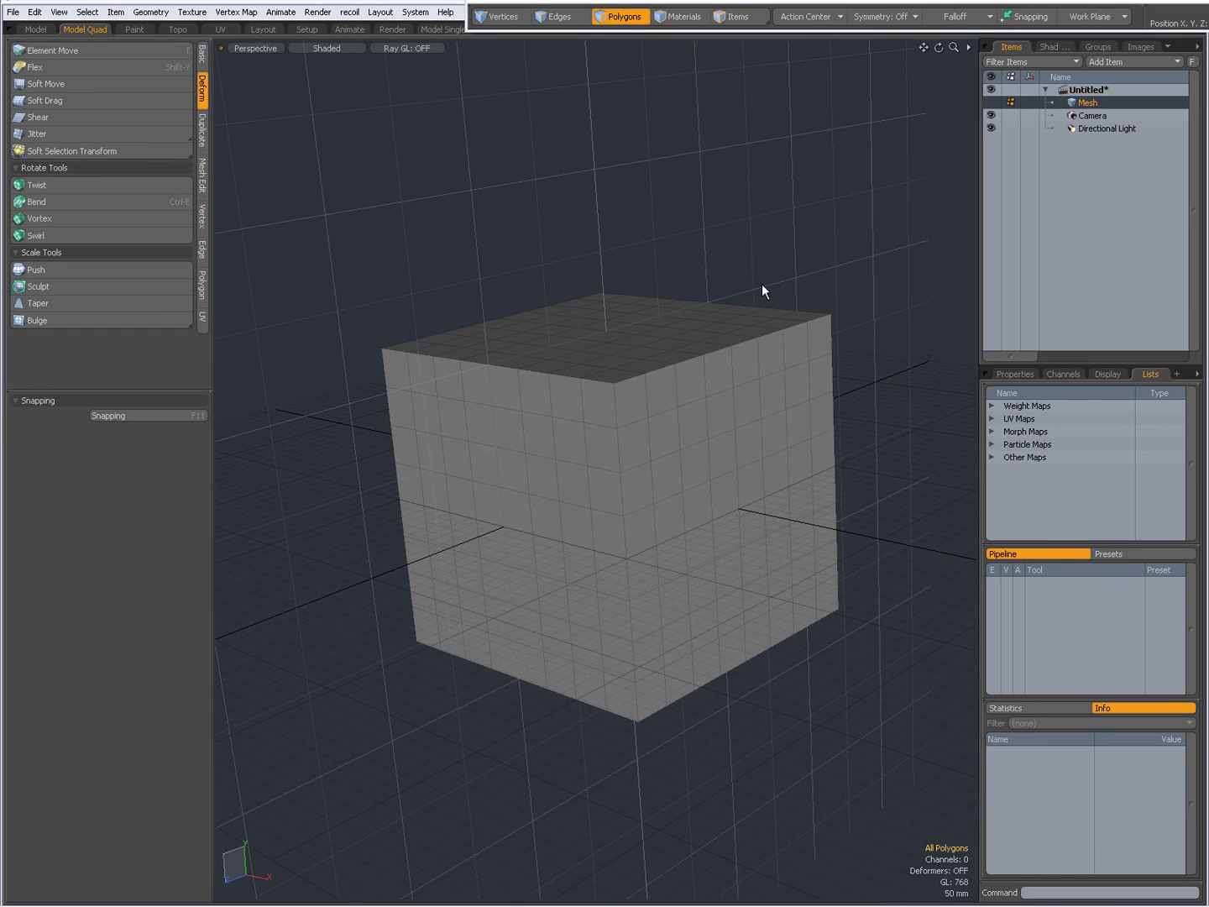
click(72, 133)
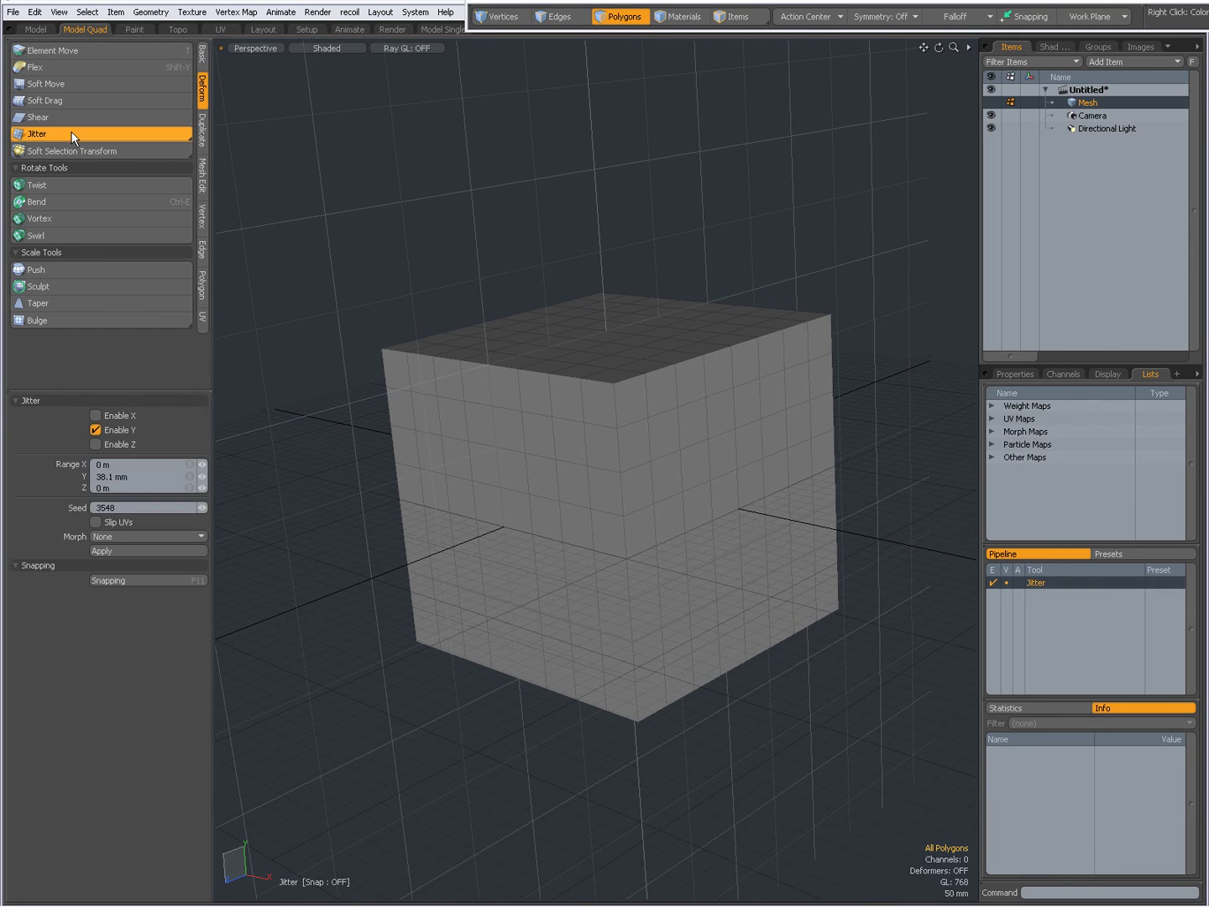
click(95, 416)
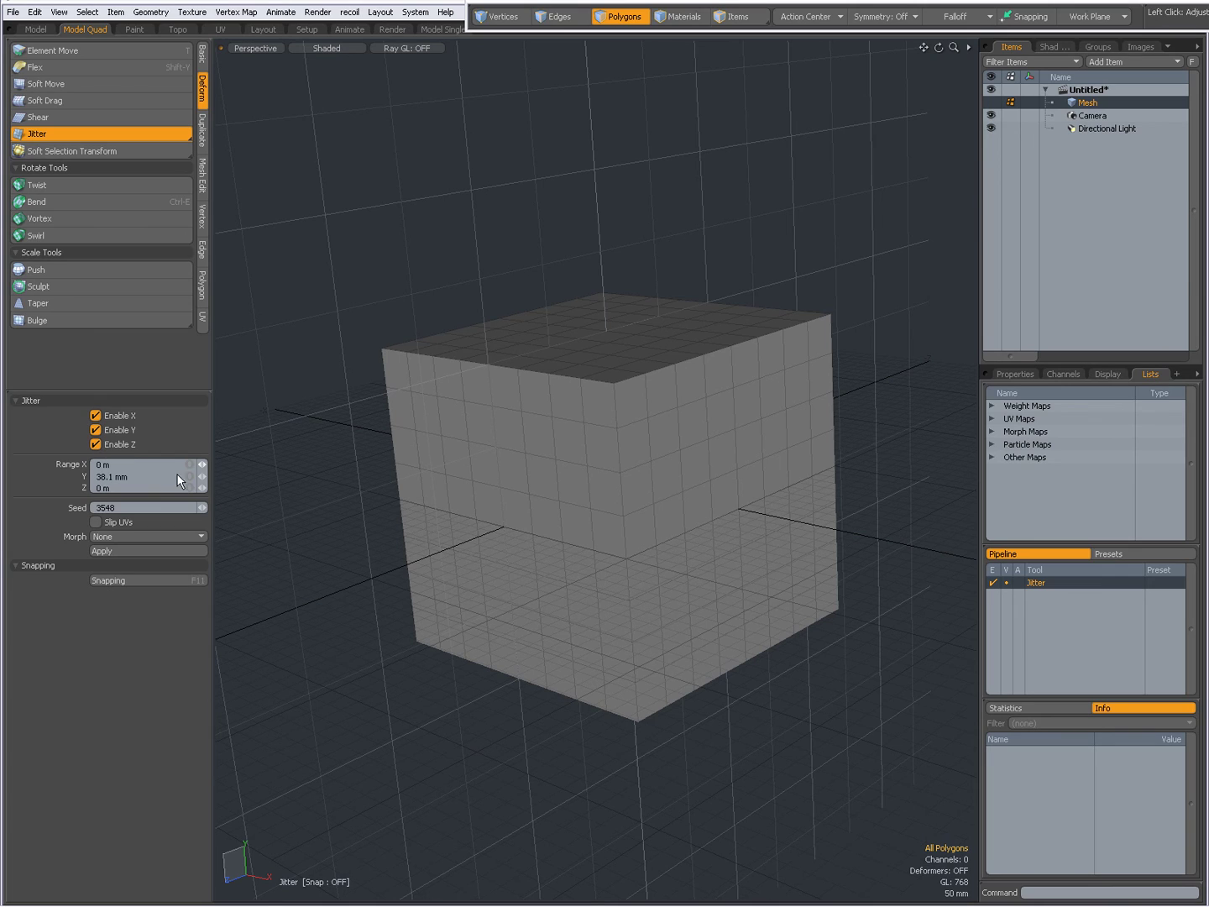
Tune the Y jitter range and commit it, giving the cube spiky top and bottom edges
click(204, 478)
drag(202, 479, 205, 477)
key(ctrl+z)
drag(206, 474, 208, 474)
key(space)
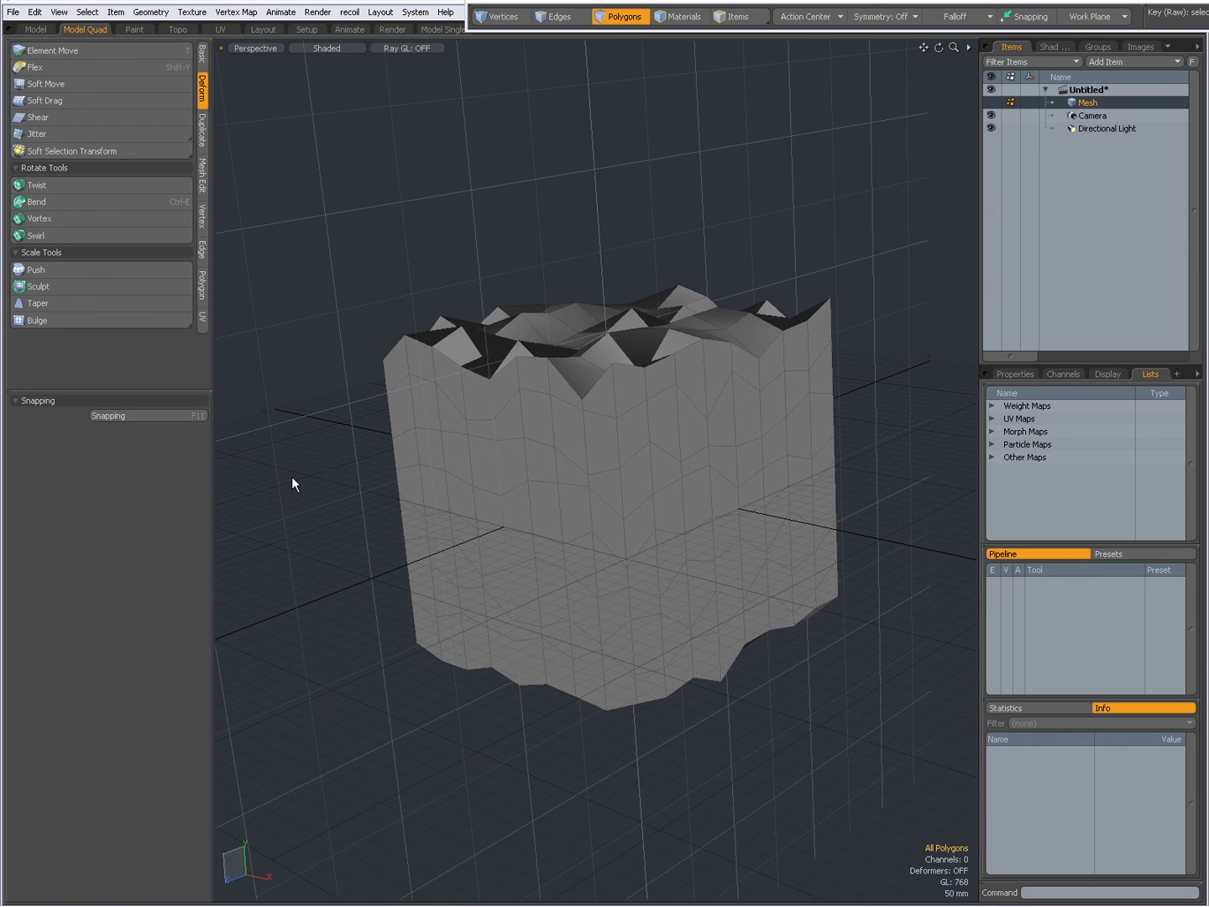
Switch the cube to a subdivision surface and restart Jitter with about 28 mm Y range
key(Tab)
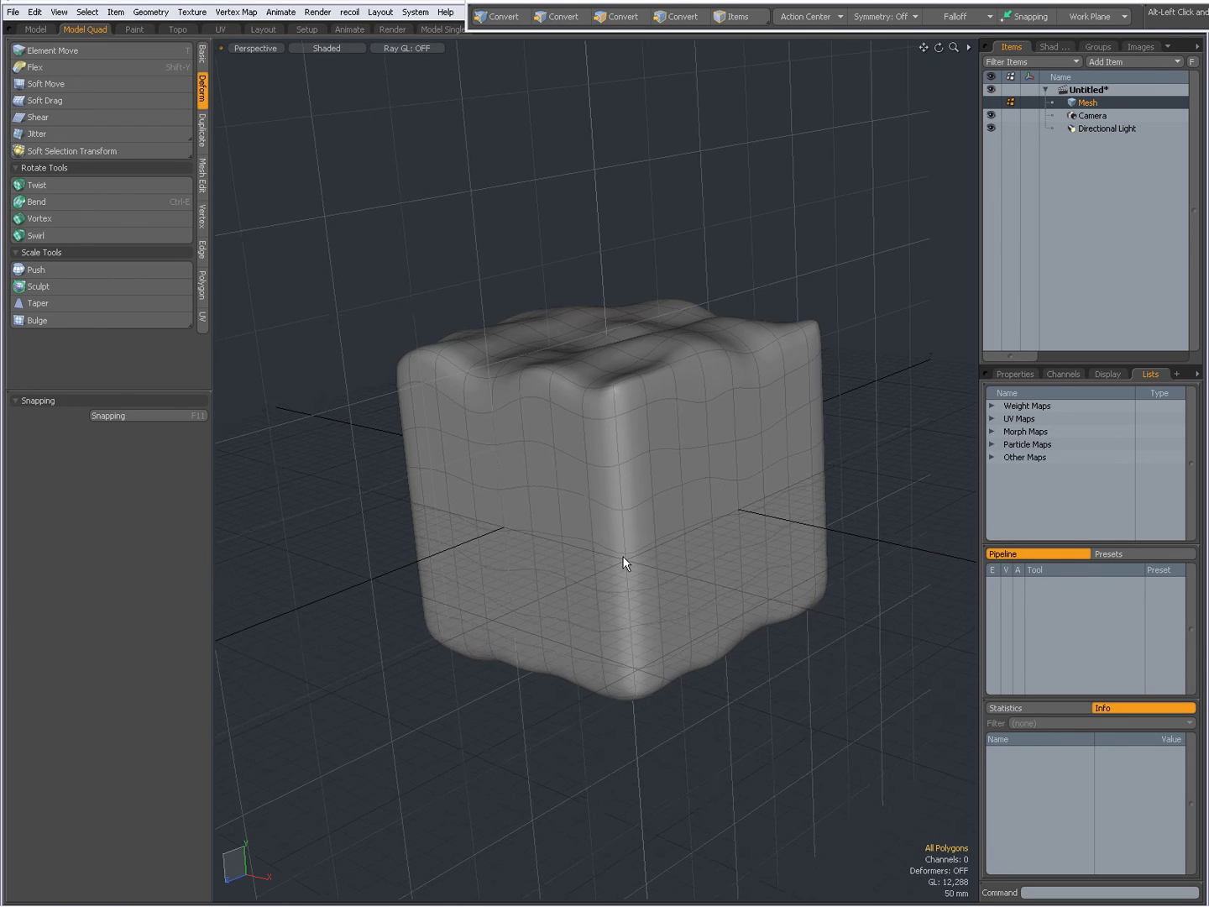
alt+drag(622, 559, 585, 544)
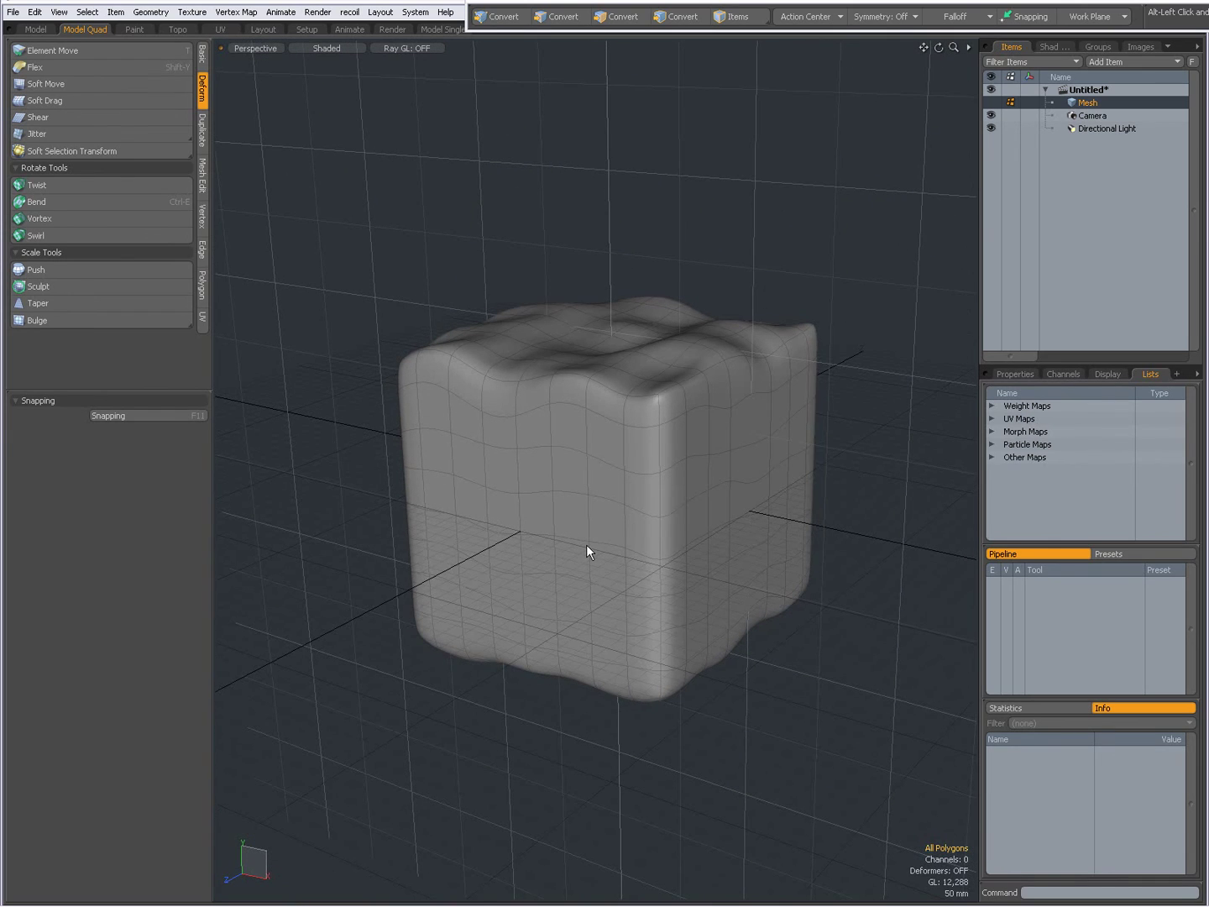
click(95, 133)
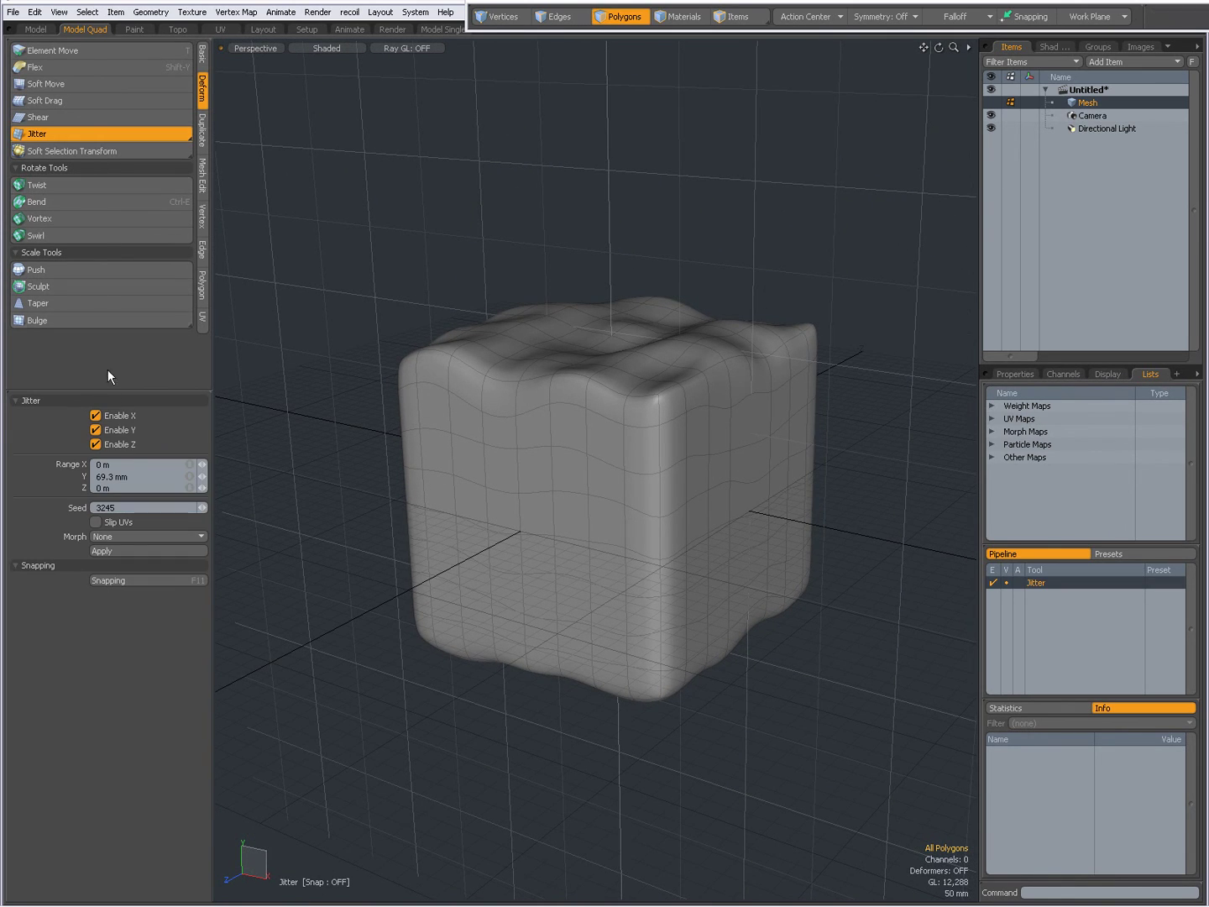
click(335, 445)
drag(206, 477, 208, 492)
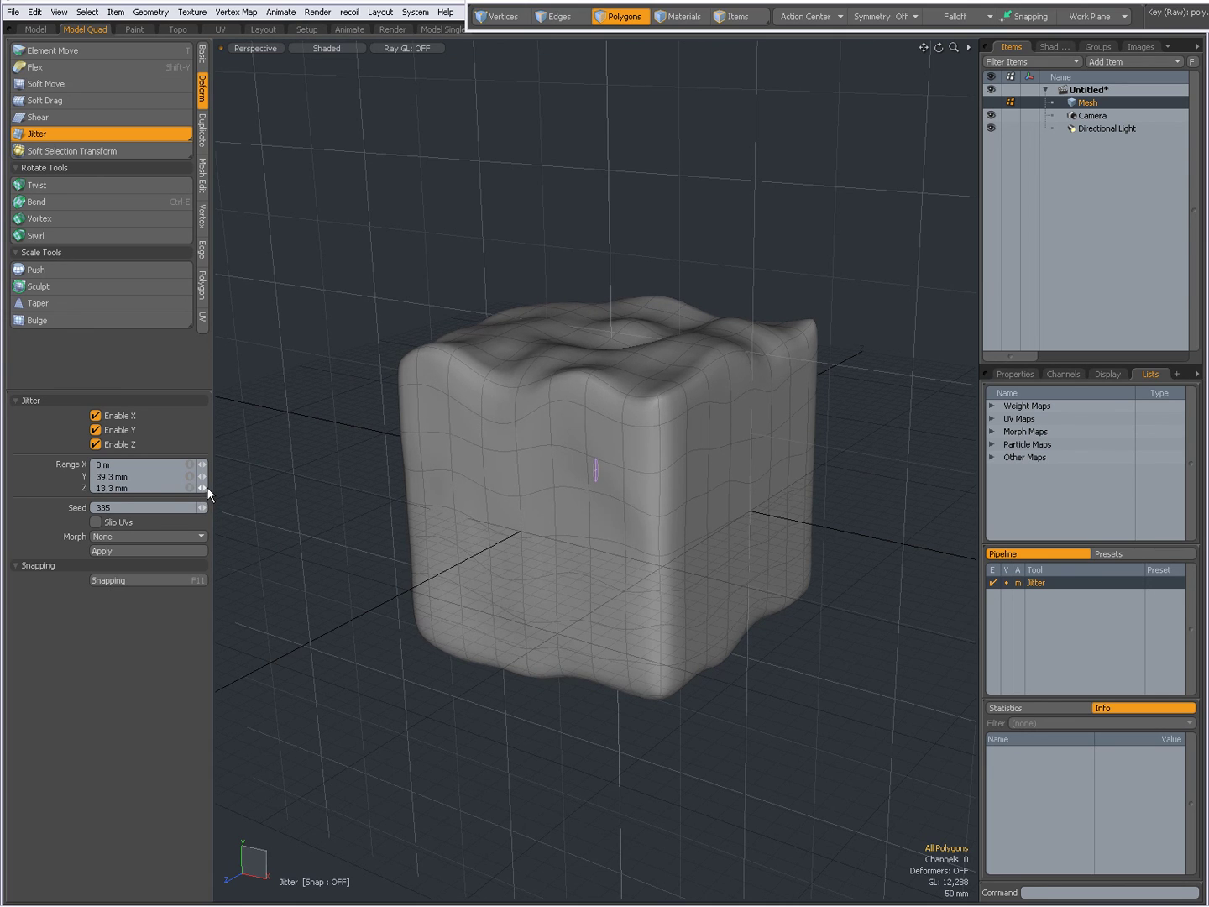
Jitter all three axes at 138 mm and commit the crumpled shape
click(300, 485)
drag(301, 483, 300, 483)
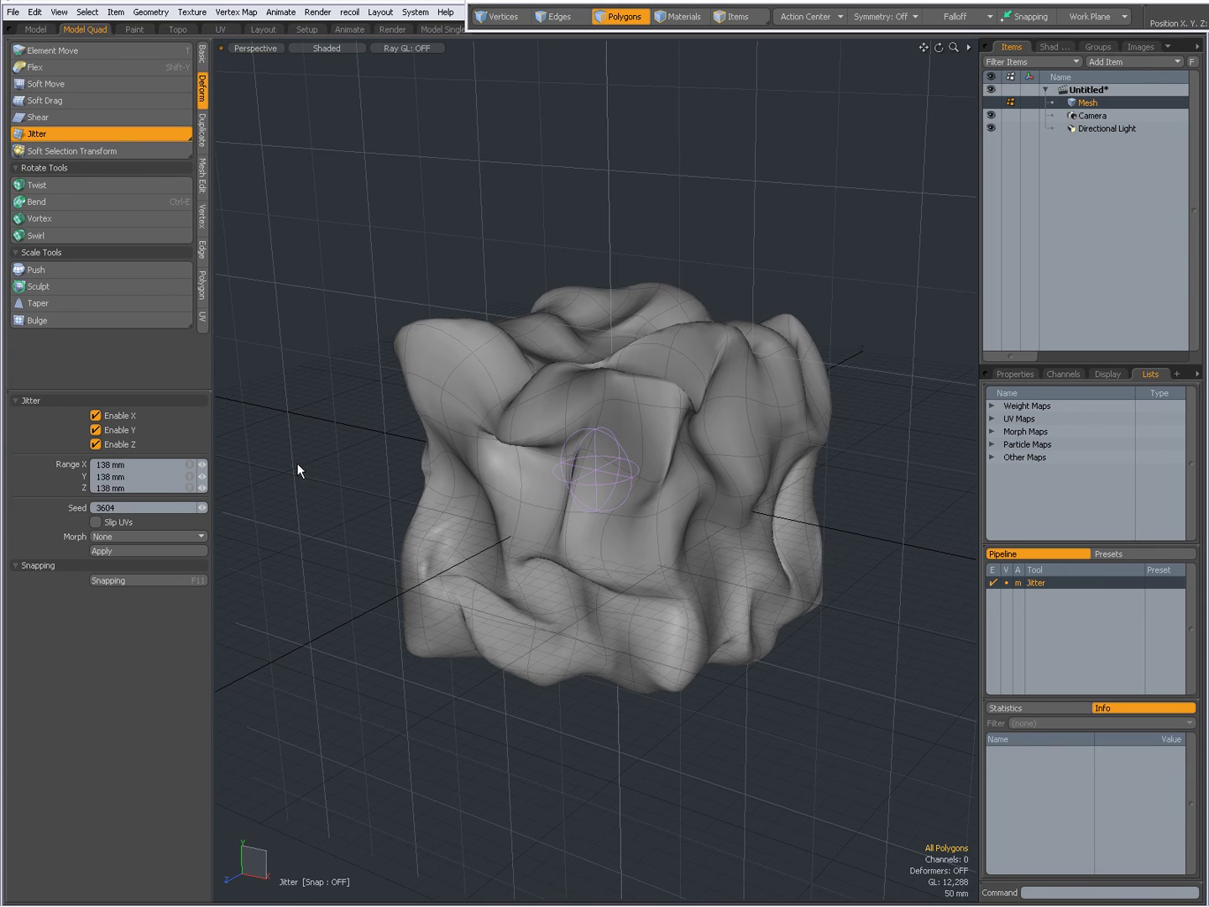
key(space)
key(alt+Tab)
key(alt+Tab)
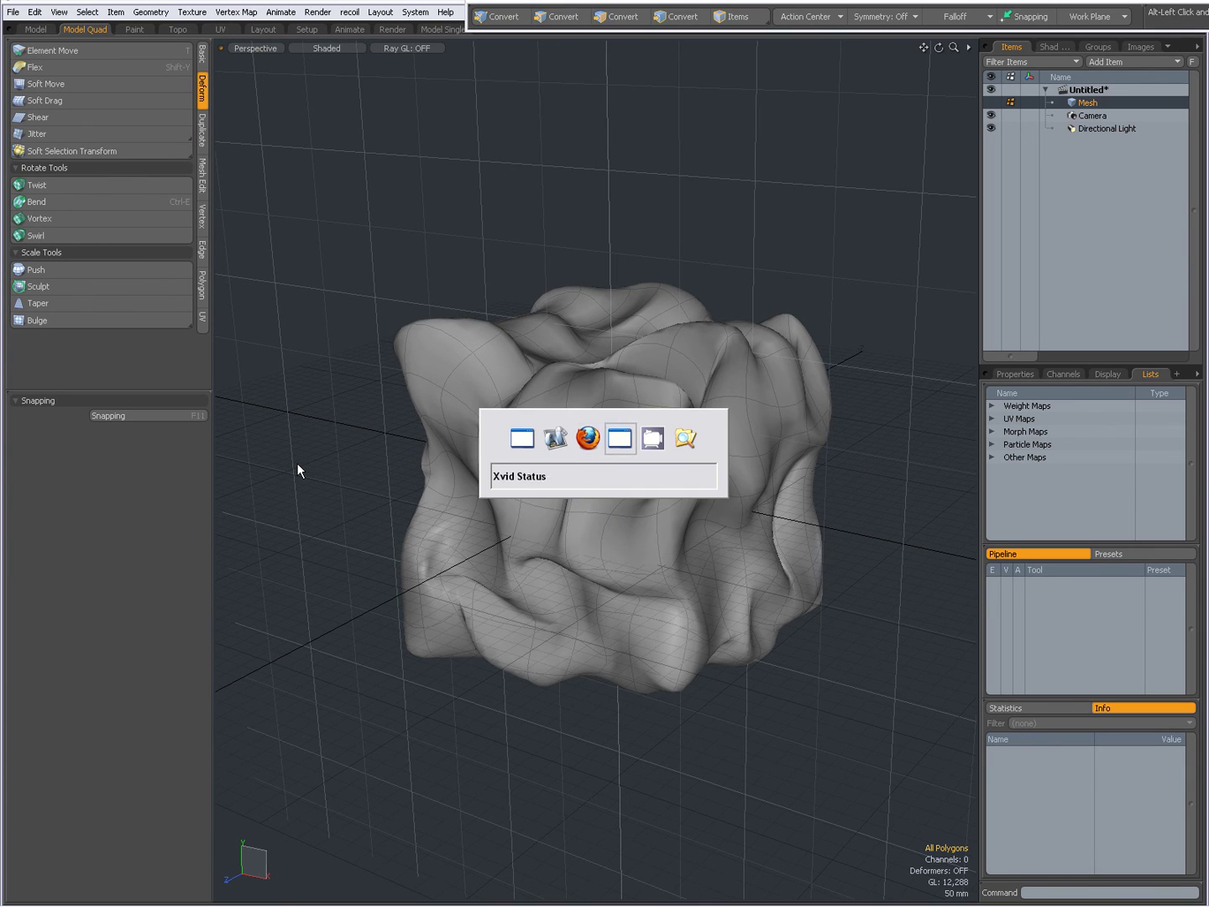